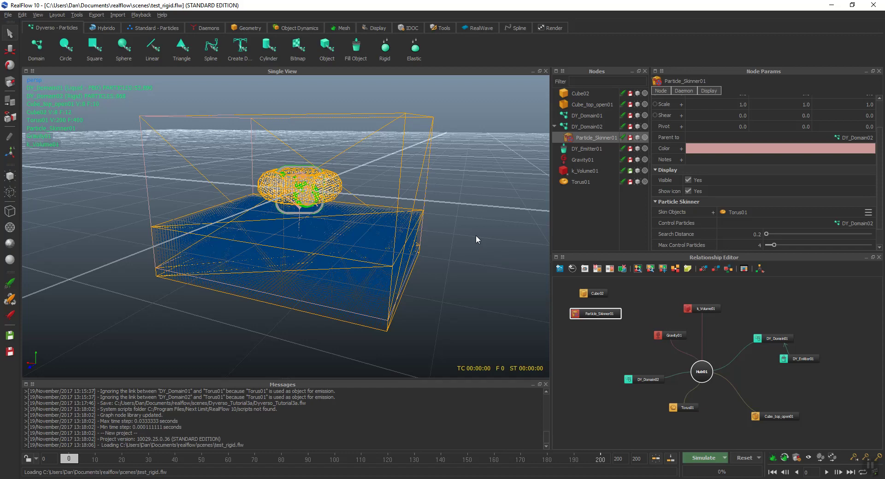
# Move the Gravity01 daemon to the left of the pool along X.
pyautogui.keyDown('alt'); pyautogui.moveTo(476, 235); pyautogui.dragTo(466, 247); pyautogui.keyUp('alt')
pyautogui.click(466, 247)
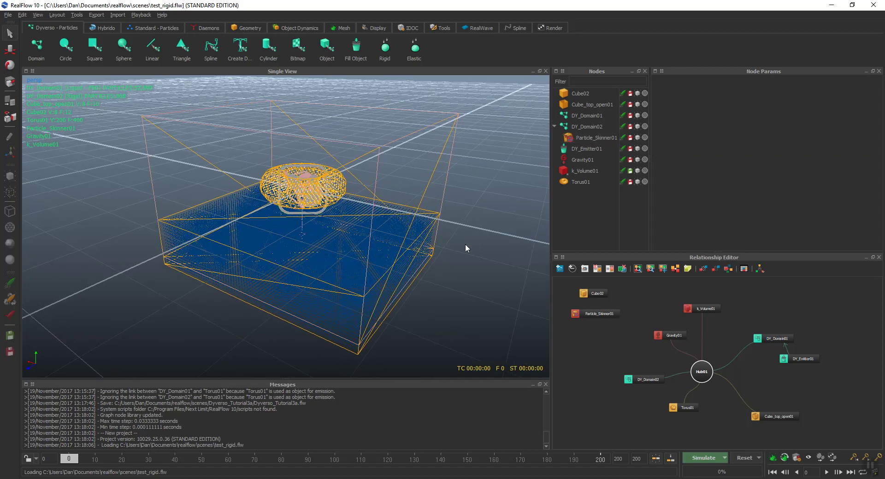
pyautogui.click(578, 161)
pyautogui.click(10, 49)
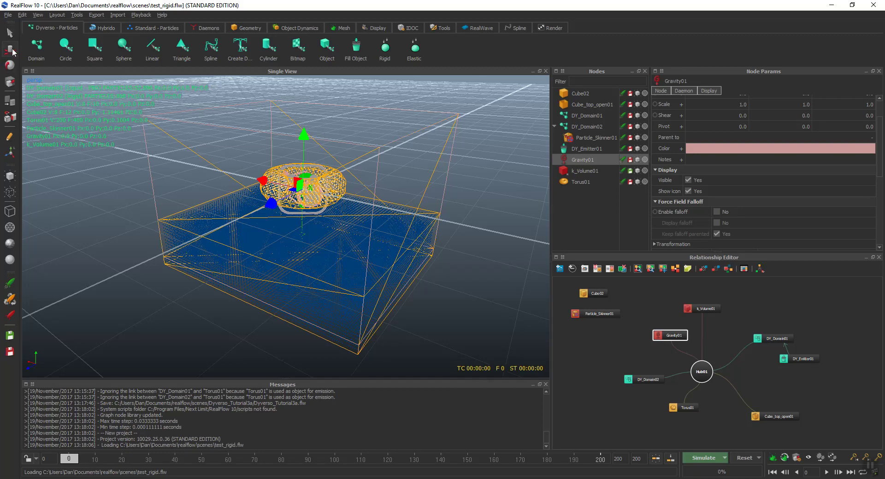
pyautogui.moveTo(265, 182); pyautogui.dragTo(153, 154)
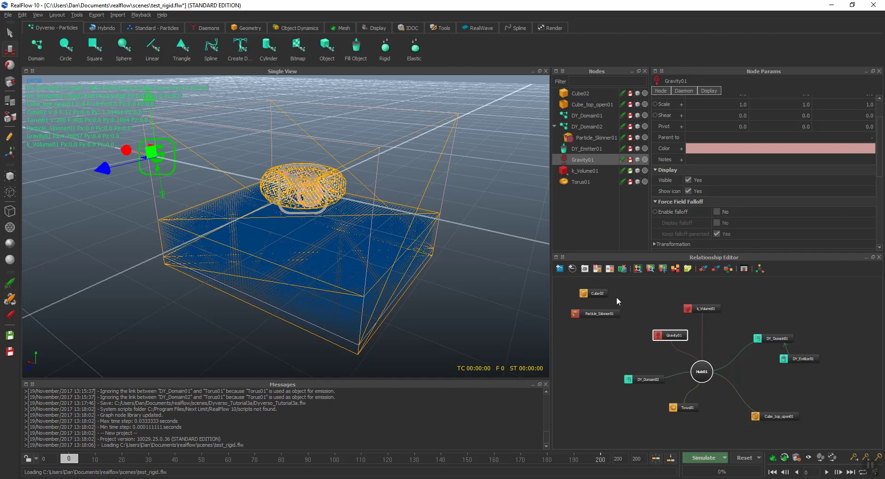
# Reposition the Cube02 node next to DY_Domain02 in the Relationship Editor.
pyautogui.click(595, 297)
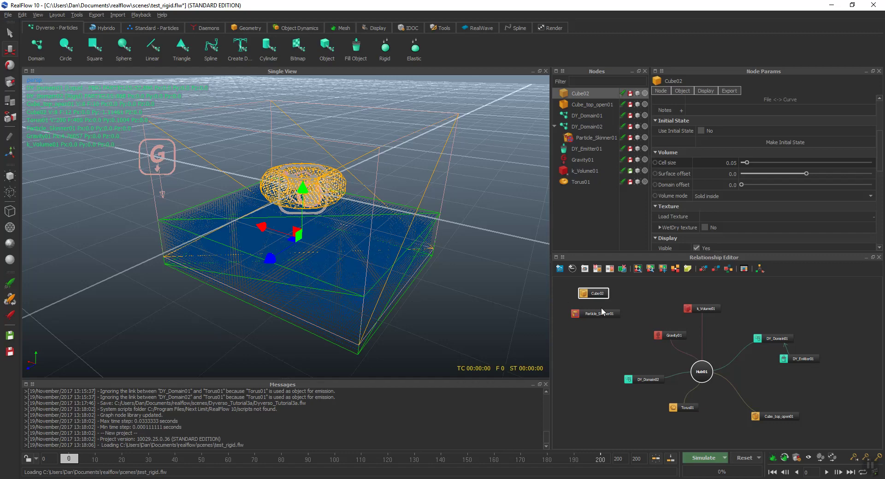
pyautogui.moveTo(603, 291); pyautogui.dragTo(645, 292)
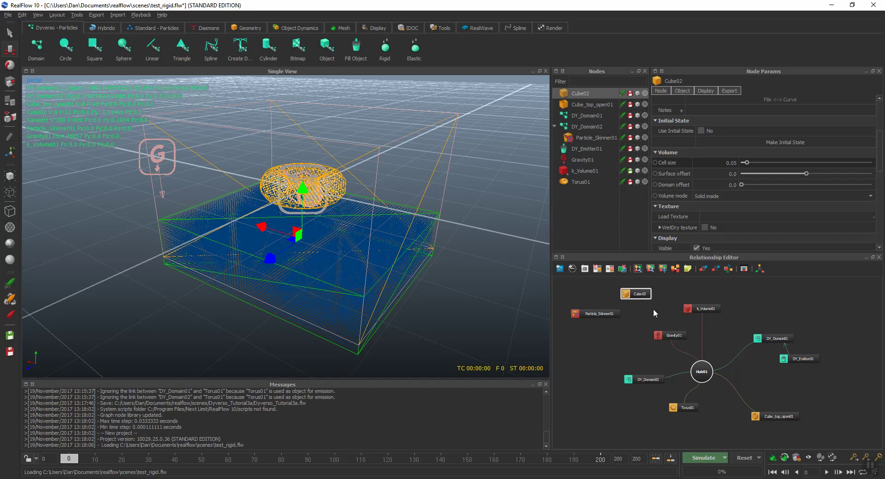
pyautogui.moveTo(639, 291); pyautogui.dragTo(595, 352)
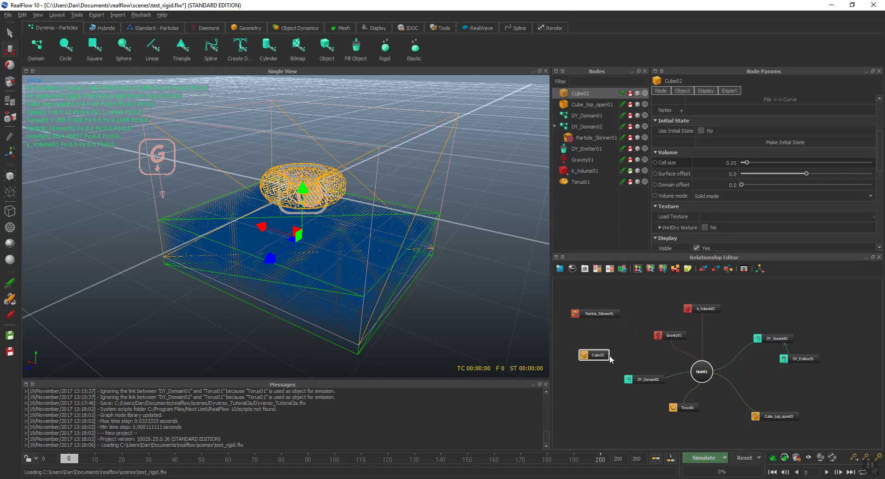
# Link Cube02 to Hub01, run a test simulation to about frame 112, then reset to frame 0.
pyautogui.moveTo(611, 359); pyautogui.dragTo(698, 371)
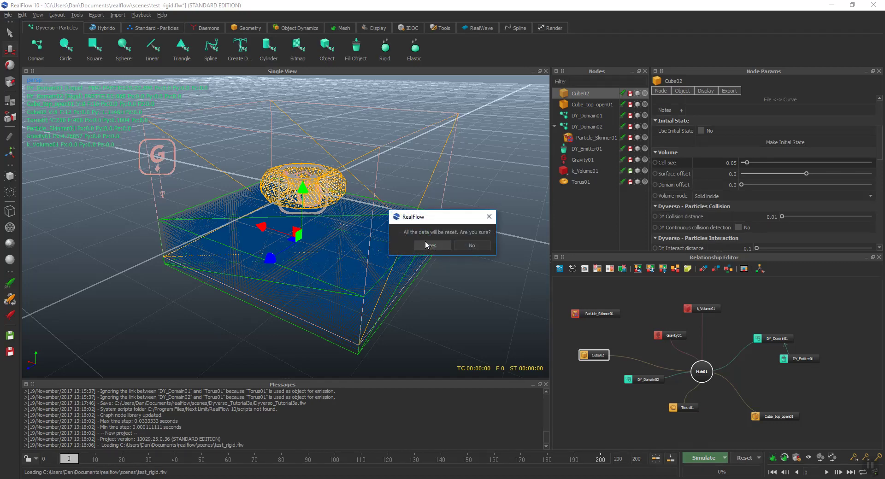
pyautogui.click(428, 245)
pyautogui.click(704, 458)
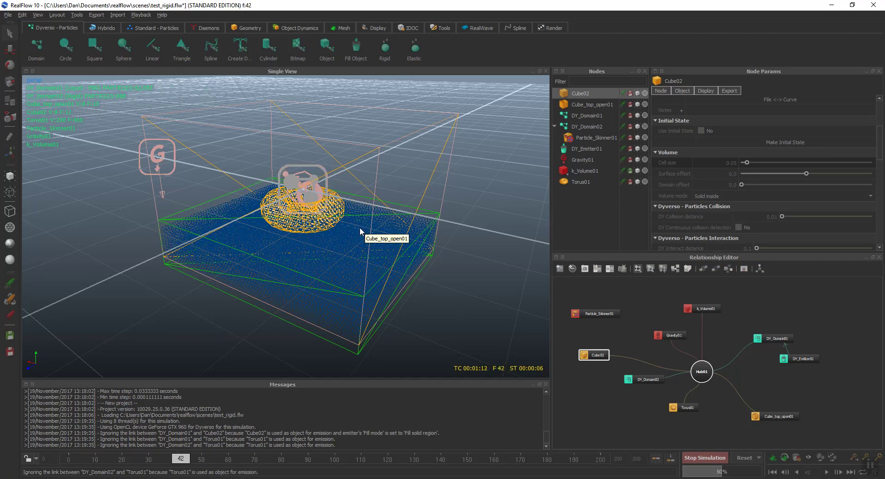
pyautogui.keyDown('alt'); pyautogui.moveTo(464, 316); pyautogui.dragTo(485, 305); pyautogui.keyUp('alt')
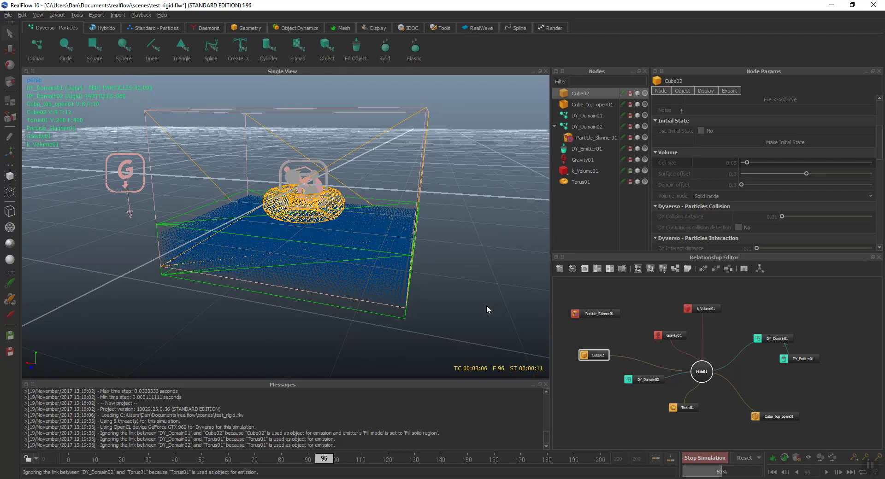
pyautogui.click(696, 459)
pyautogui.click(743, 458)
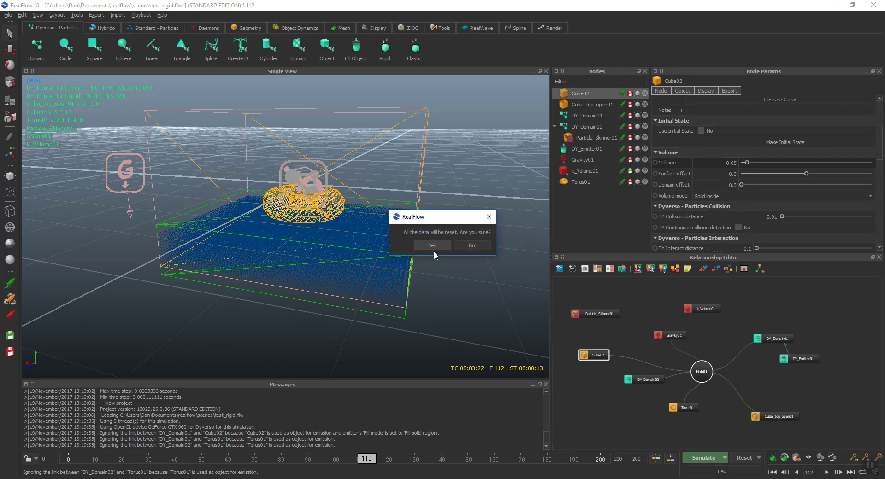
pyautogui.click(432, 246)
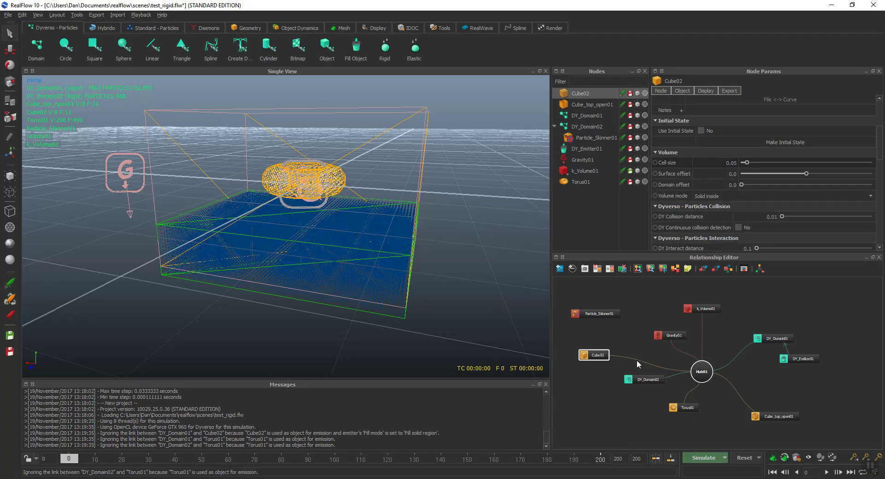
# Delete the Cube02–Hub01 link, move the Cube02 node up, and reset the scene data.
pyautogui.click(637, 359)
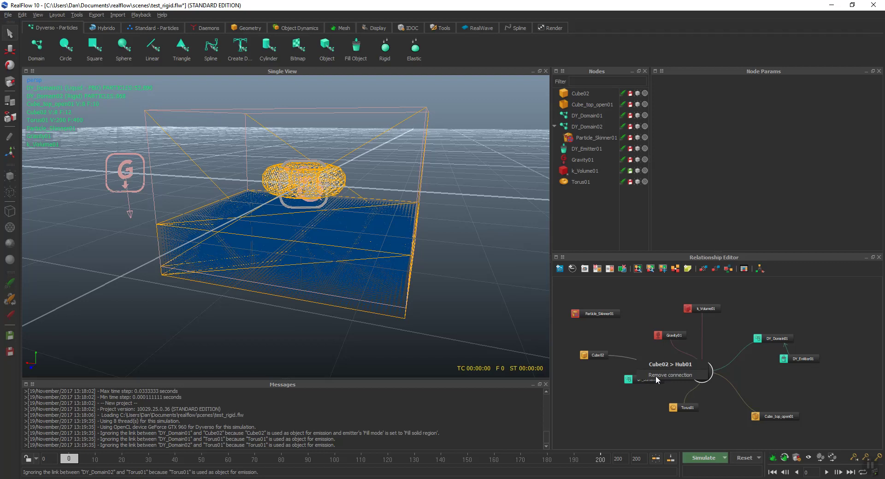
pyautogui.press('Delete')
pyautogui.moveTo(602, 354); pyautogui.dragTo(591, 333)
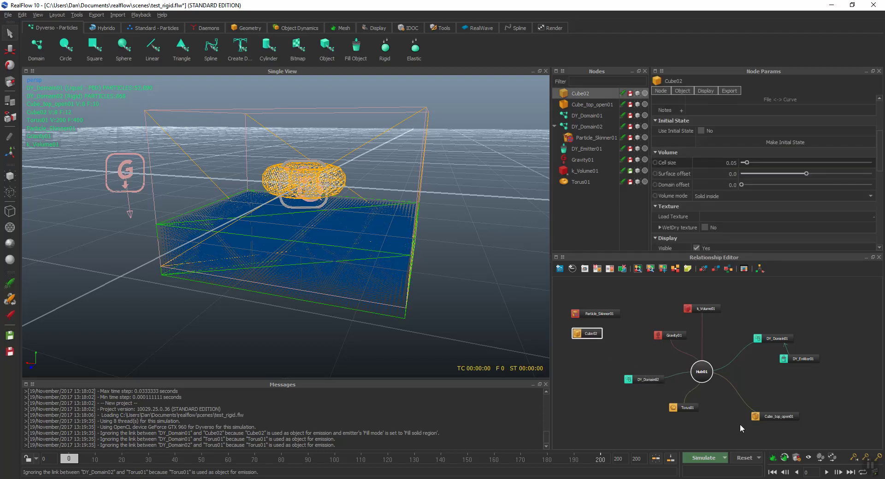
pyautogui.click(743, 459)
pyautogui.click(432, 245)
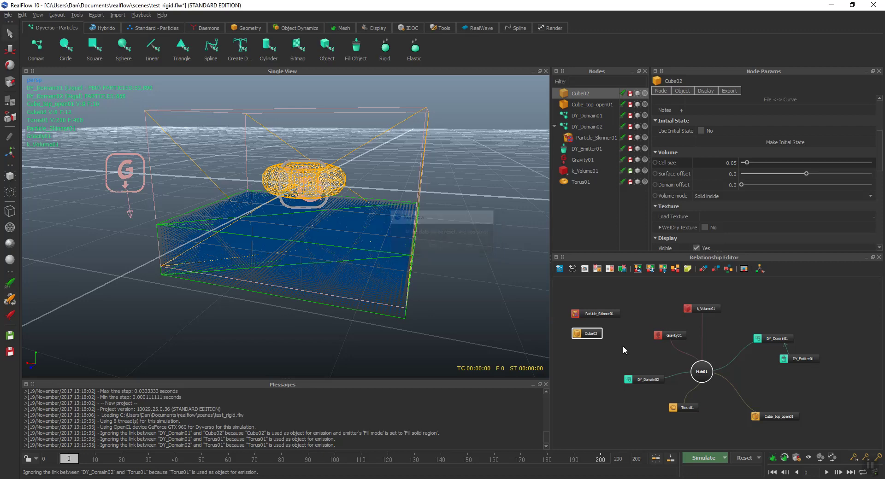
# Rerun the simulation to frame 105, then reset back to frame 0.
pyautogui.click(701, 458)
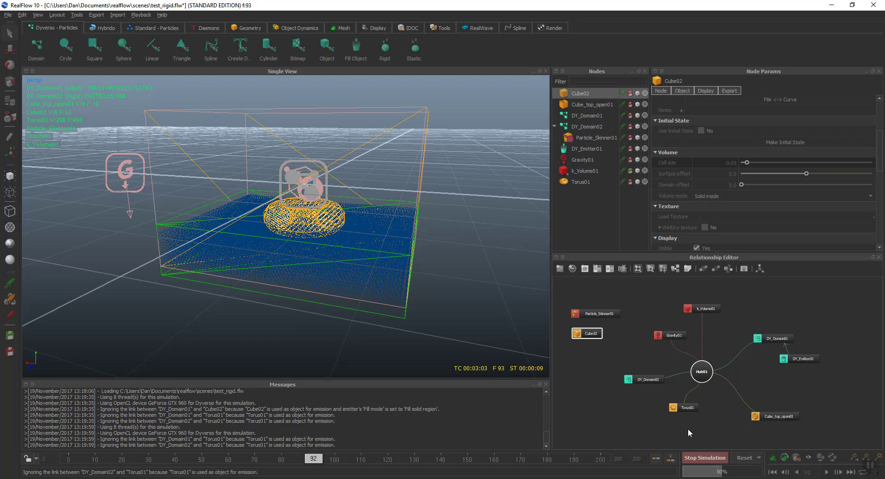
pyautogui.click(714, 458)
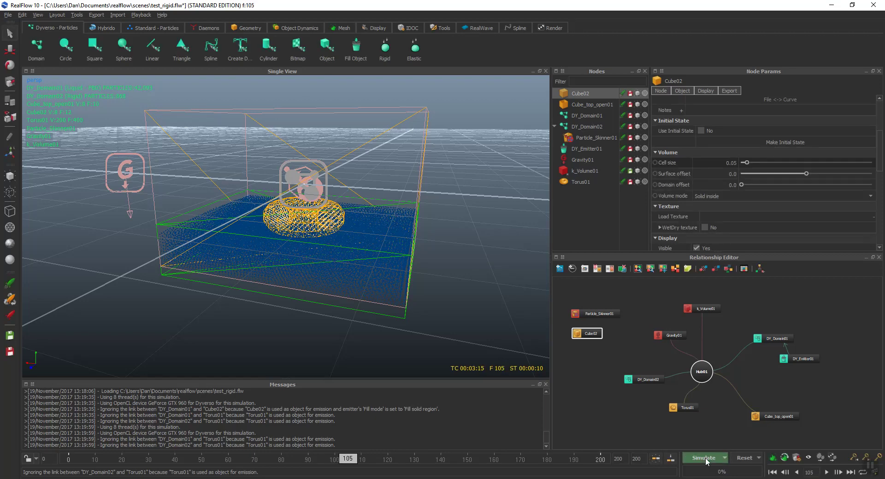
pyautogui.click(745, 458)
pyautogui.click(433, 243)
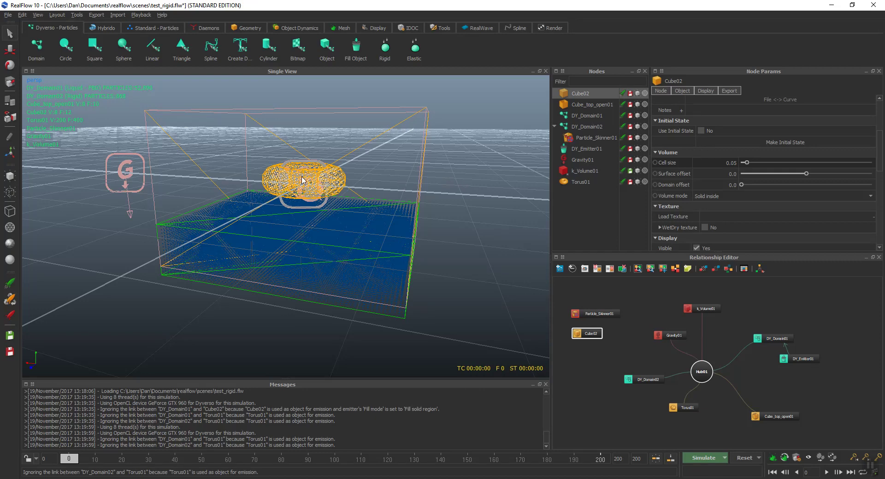
# Move the Particle_Skinner01 node down and link it to Hub01.
pyautogui.click(588, 182)
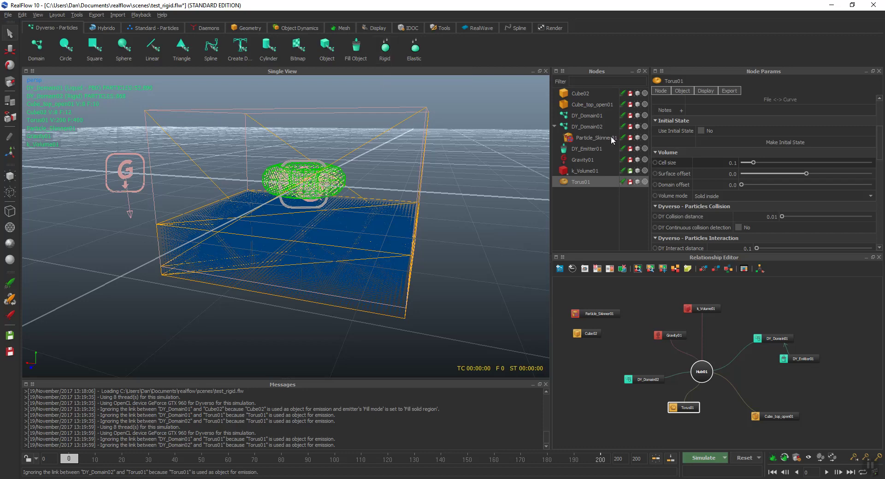
pyautogui.click(587, 128)
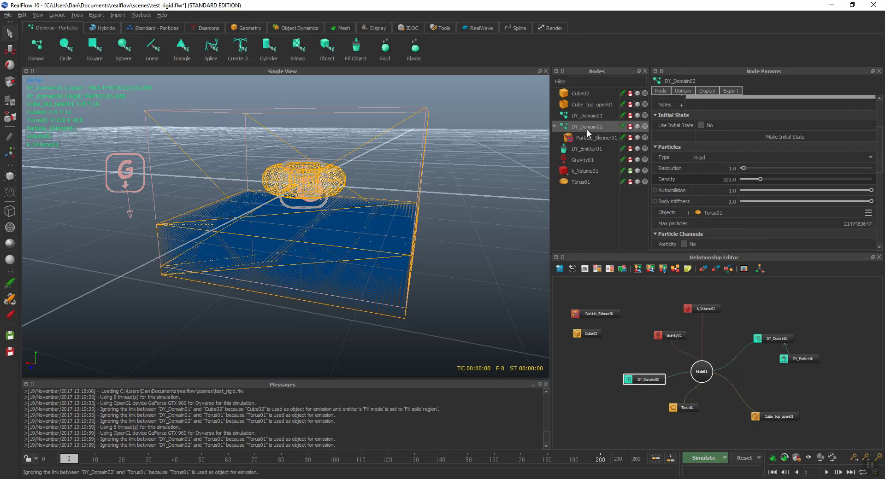
pyautogui.click(588, 138)
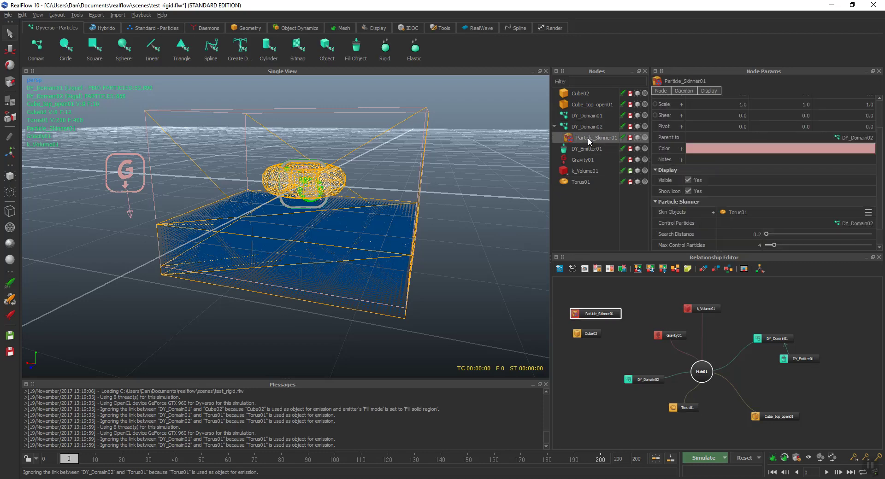
pyautogui.moveTo(597, 316); pyautogui.dragTo(588, 358)
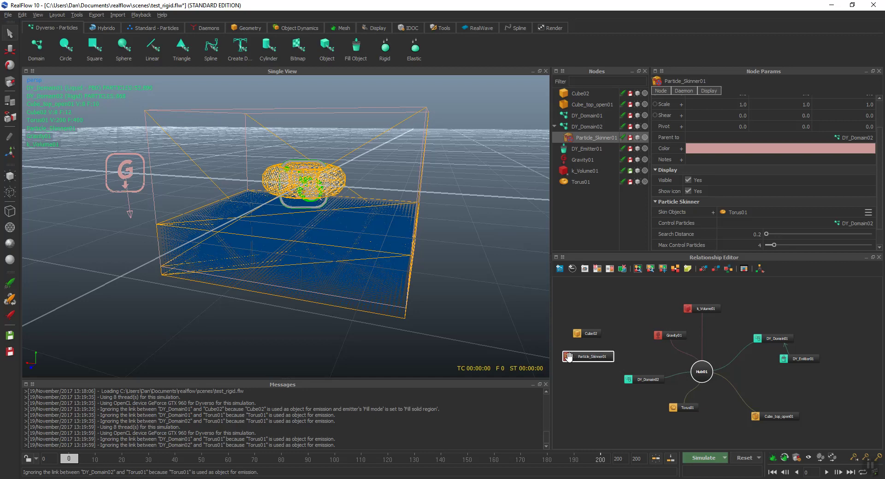
pyautogui.moveTo(596, 356); pyautogui.dragTo(701, 372)
pyautogui.moveTo(601, 356); pyautogui.dragTo(611, 354)
# Reset the scene data and start simulating the torus dropping into the pool.
pyautogui.click(741, 460)
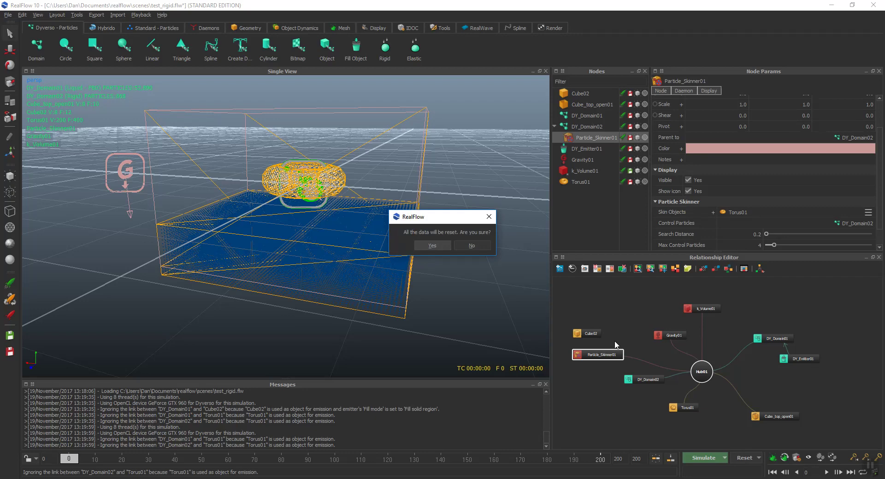
pyautogui.click(435, 247)
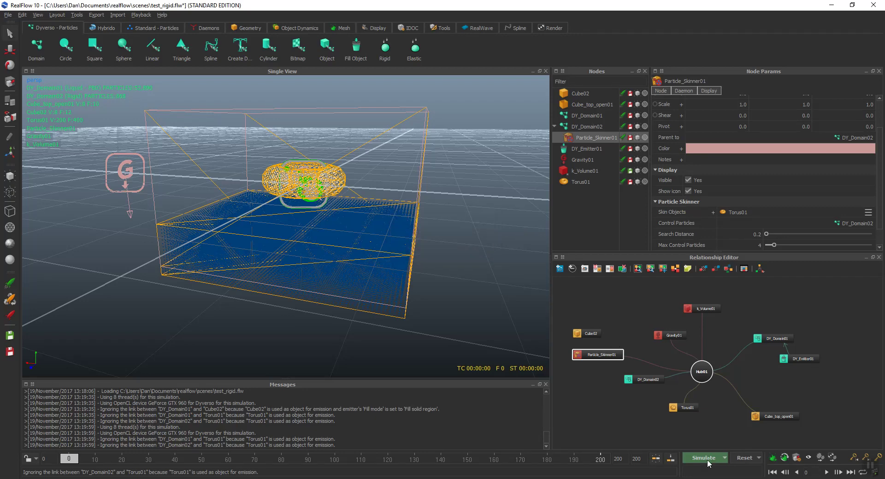
pyautogui.click(708, 460)
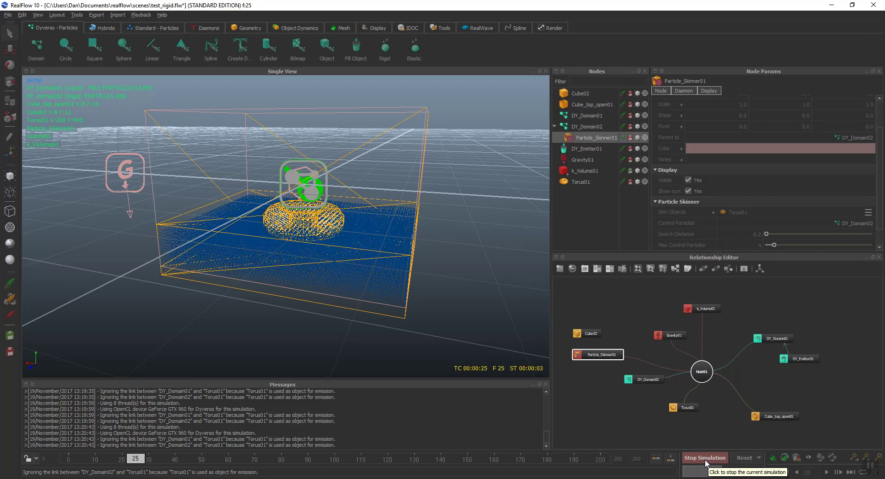
# Stop the run at frame 47, reset to frame 0, and clear the node selection.
pyautogui.click(712, 458)
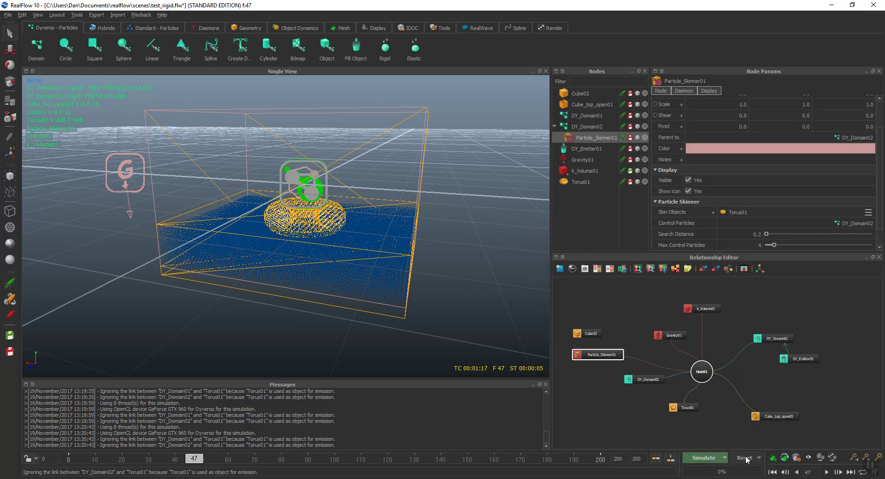
pyautogui.click(744, 458)
pyautogui.click(433, 243)
pyautogui.click(641, 359)
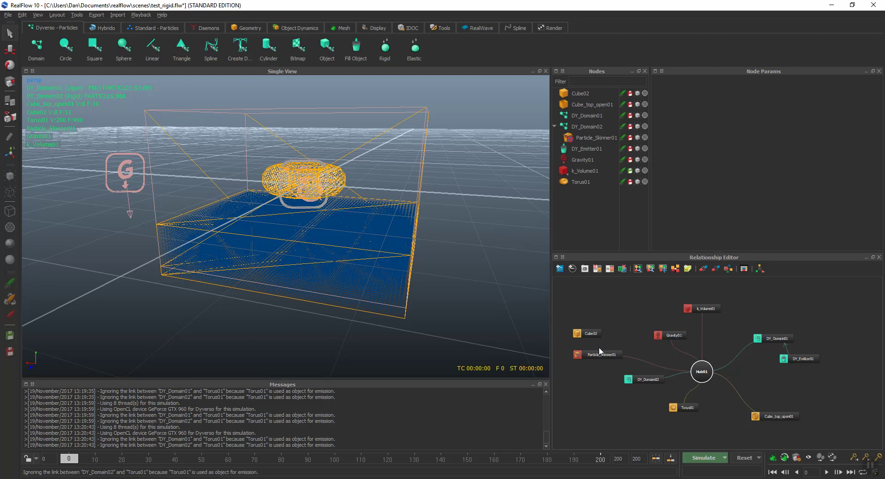
# Raise the Cube02 node and compare DY_Domain01, Cube02 and Cube_top_open01 volume settings.
pyautogui.moveTo(583, 332); pyautogui.dragTo(588, 302)
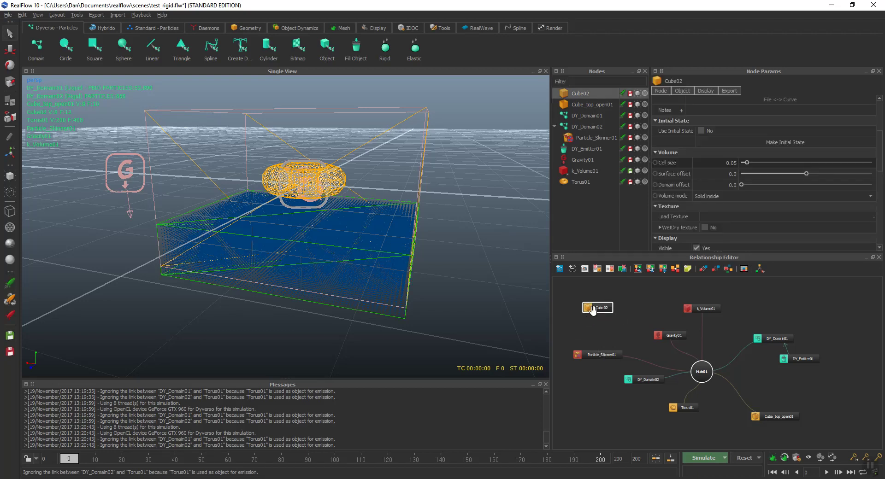
pyautogui.click(591, 116)
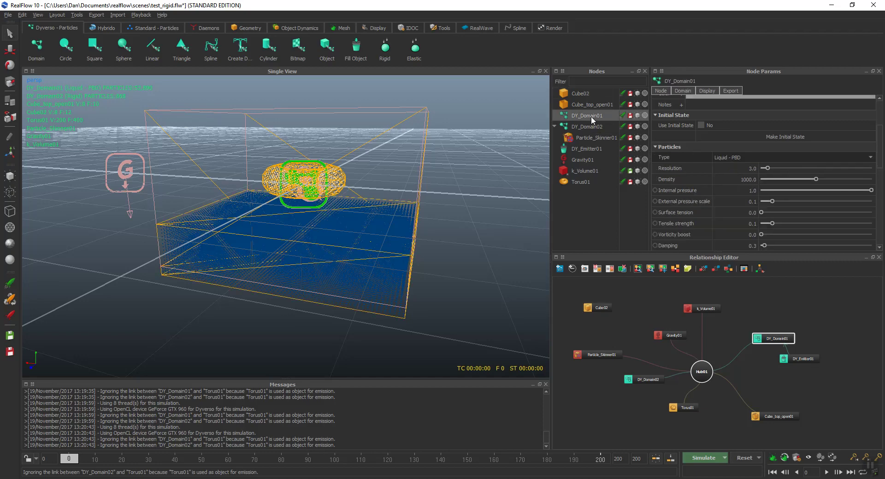
pyautogui.click(584, 95)
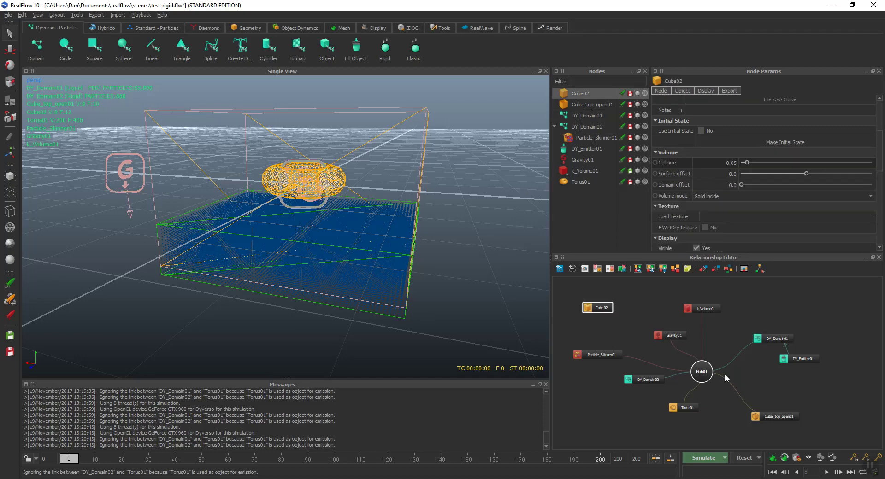
pyautogui.click(582, 103)
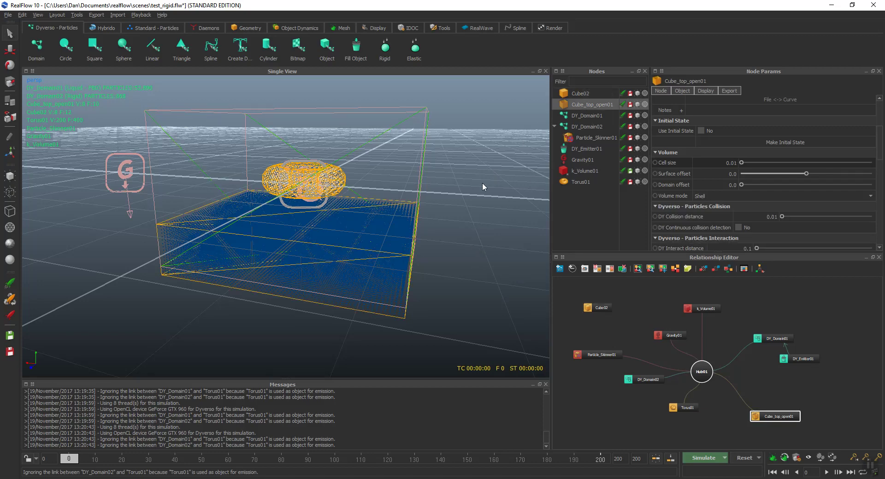
pyautogui.keyDown('alt'); pyautogui.moveTo(482, 183); pyautogui.dragTo(477, 222); pyautogui.keyUp('alt')
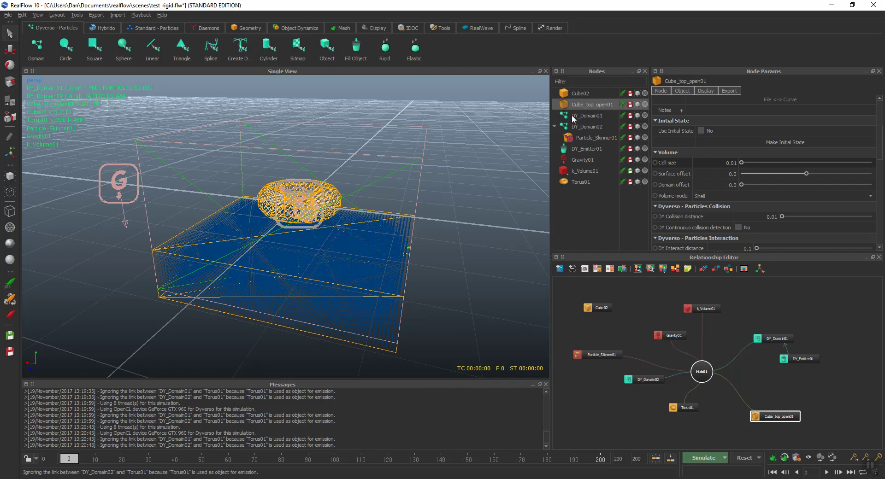
pyautogui.click(582, 93)
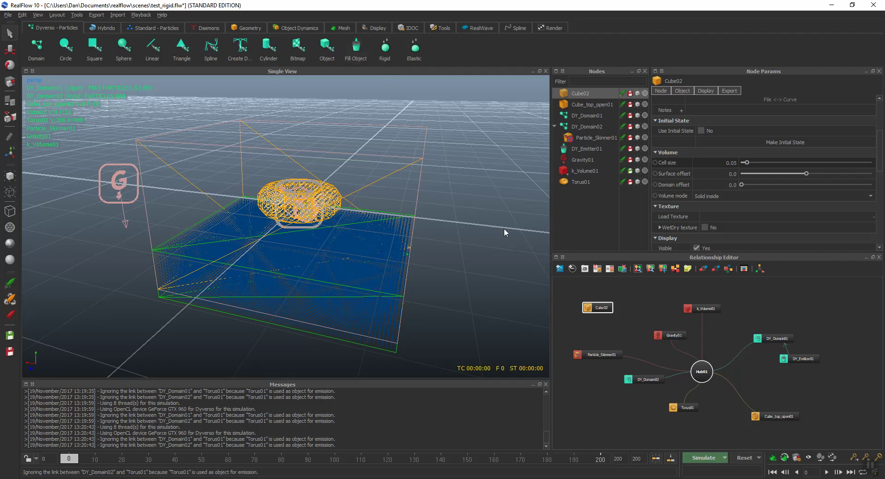
# Keep DY_Emitter01 as a Fill emitter with Cube02 as its fill object, then reset.
pyautogui.click(593, 149)
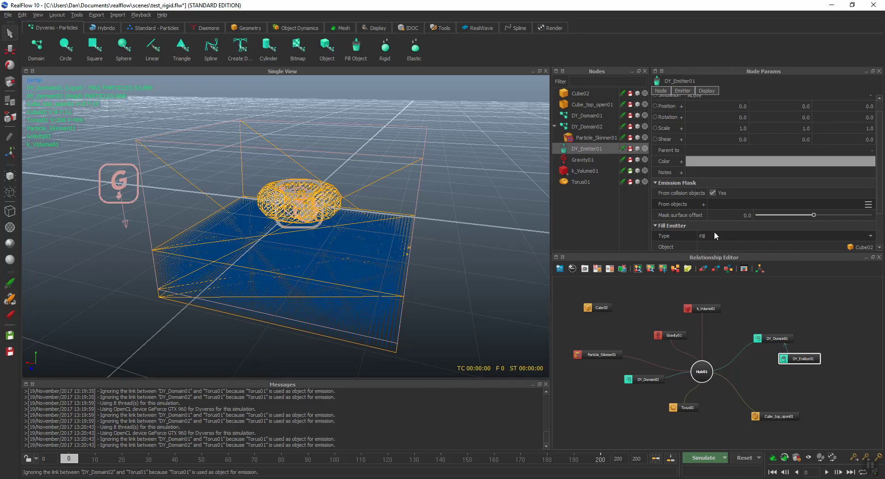
pyautogui.scroll(-1, 715, 235)
pyautogui.click(708, 210)
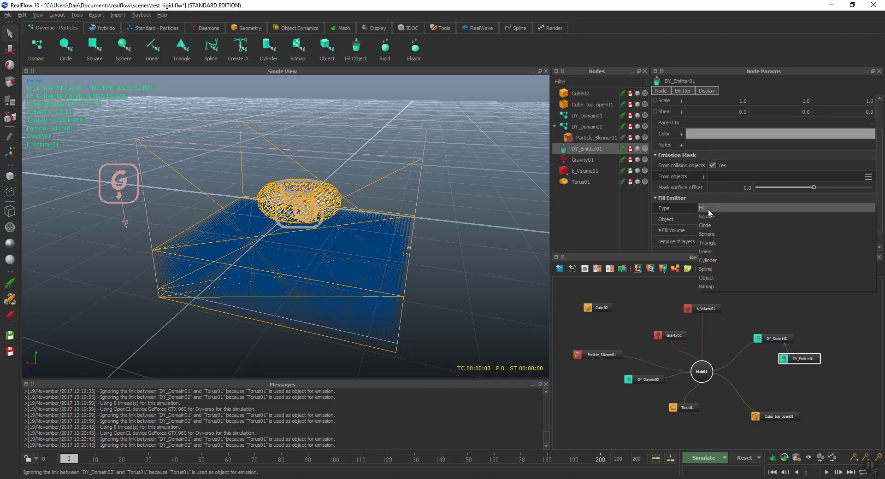
pyautogui.click(710, 208)
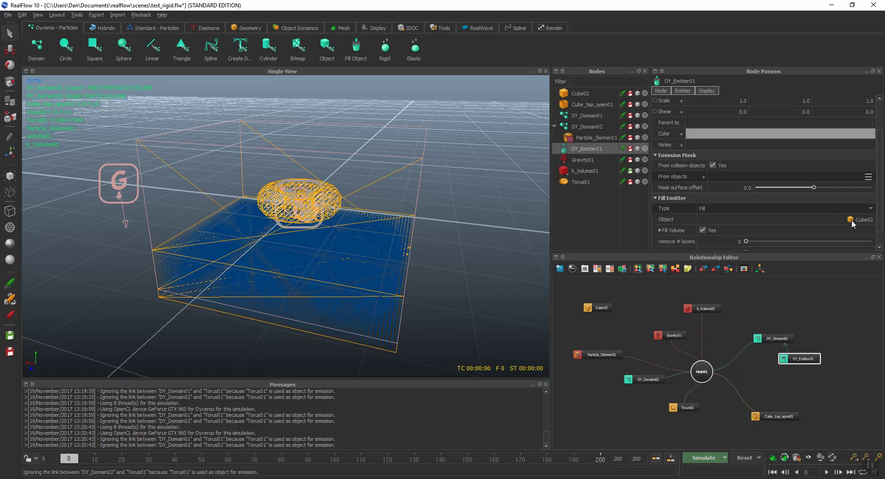
pyautogui.click(839, 217)
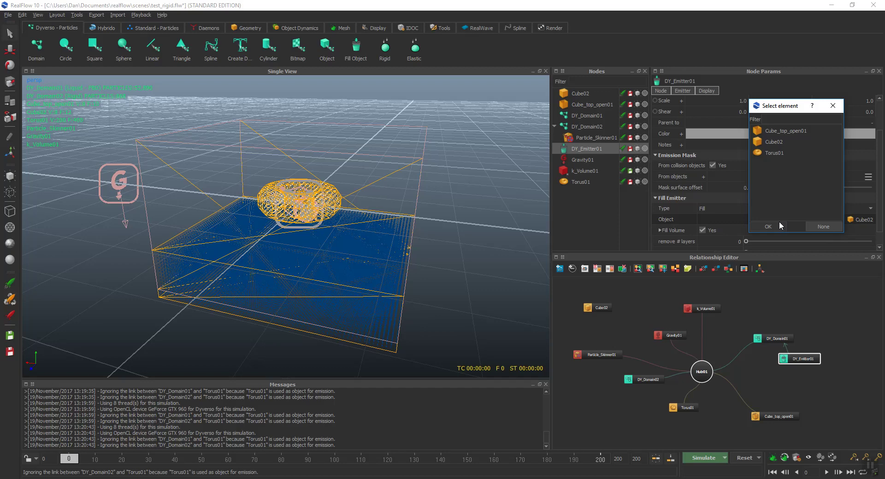
pyautogui.click(817, 225)
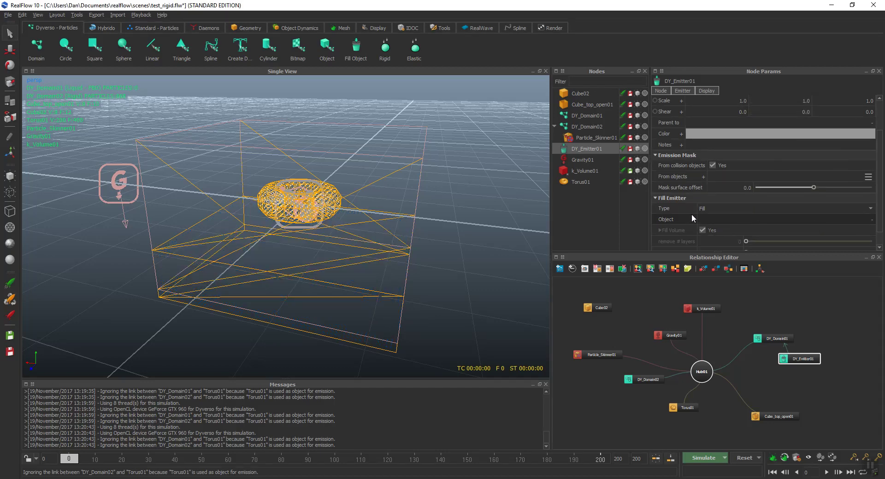
pyautogui.click(725, 217)
pyautogui.click(669, 141)
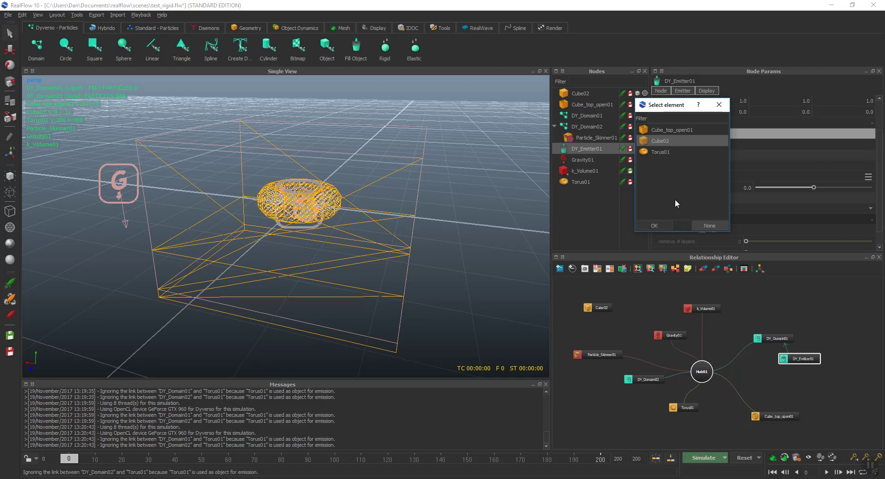
pyautogui.click(655, 225)
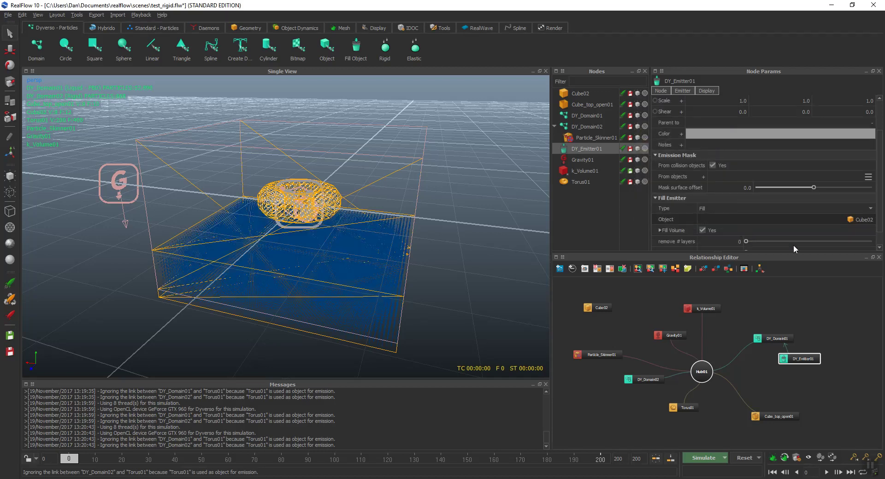
pyautogui.click(742, 459)
pyautogui.click(432, 245)
# Confirm Particle_Skinner01 skins Torus01 and review Torus01's collision settings.
pyautogui.click(595, 138)
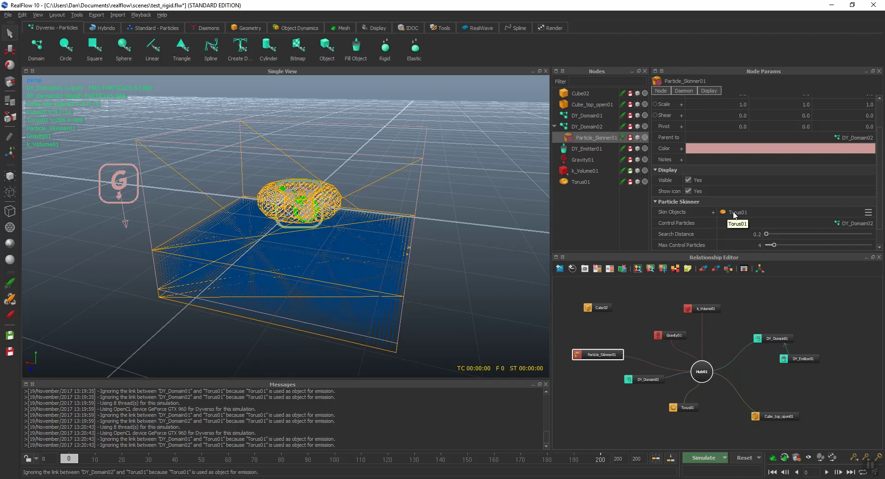
pyautogui.click(868, 213)
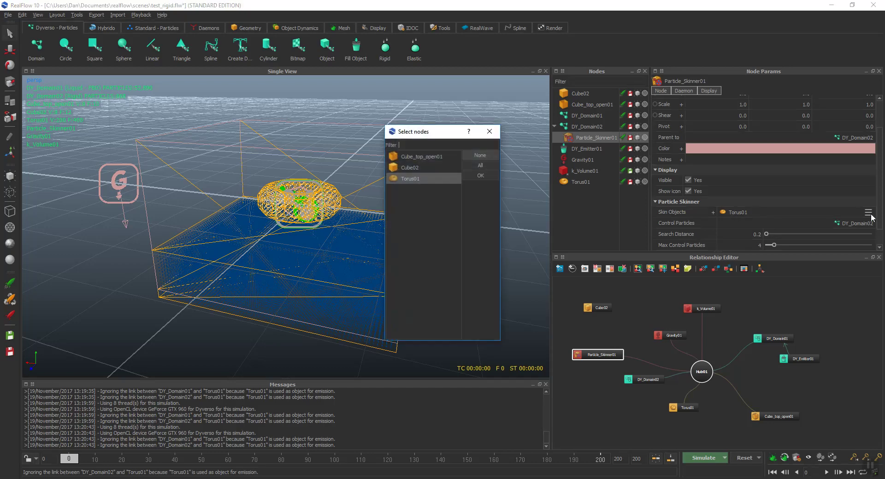
pyautogui.click(480, 175)
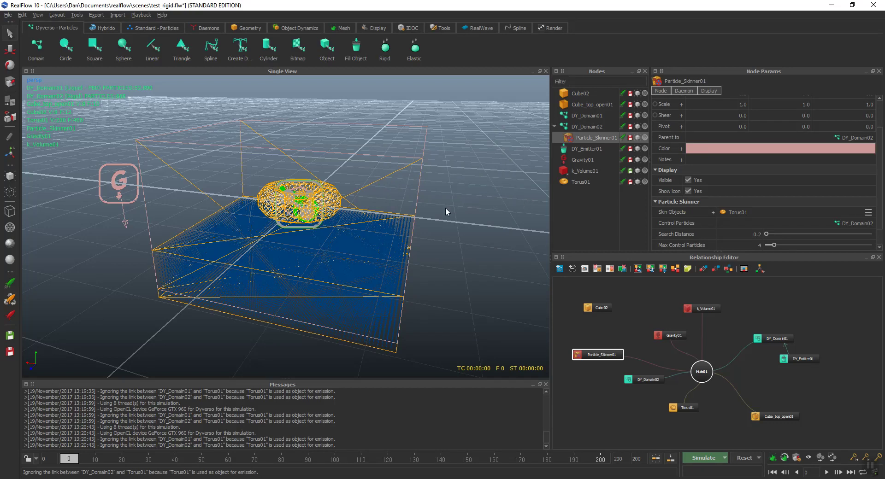
pyautogui.click(579, 183)
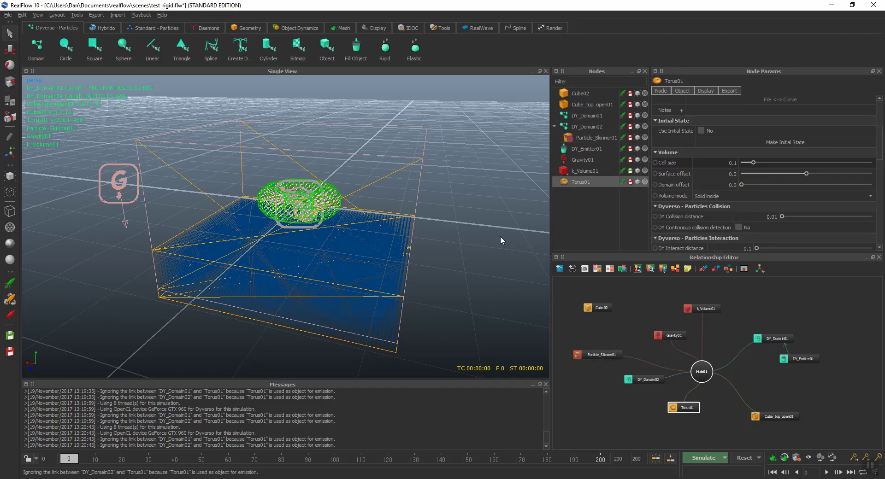
pyautogui.click(590, 137)
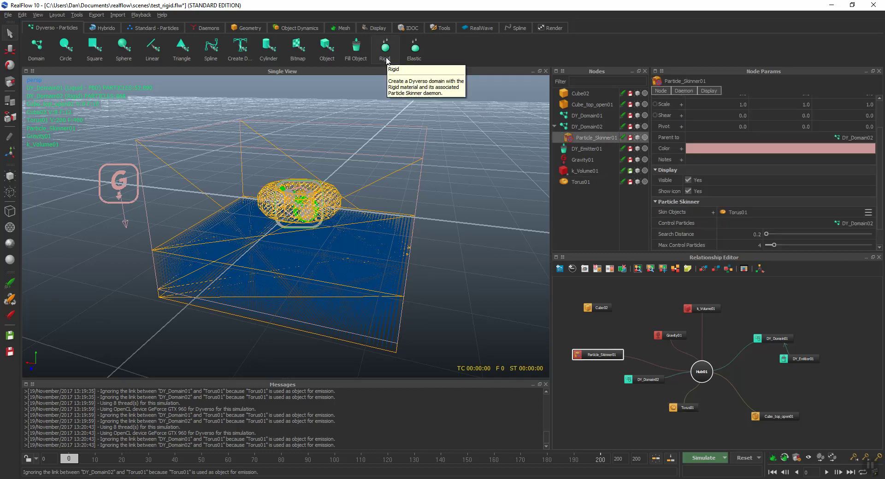
pyautogui.scroll(-1, 781, 176)
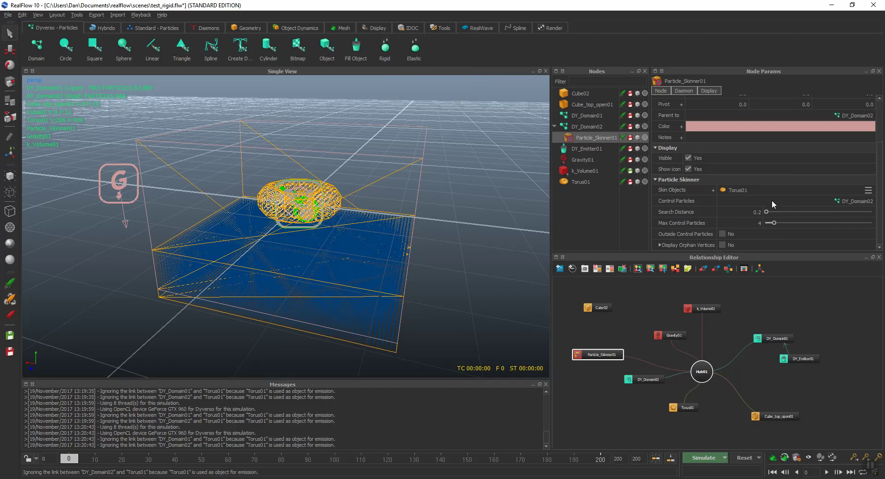
pyautogui.scroll(3, 771, 200)
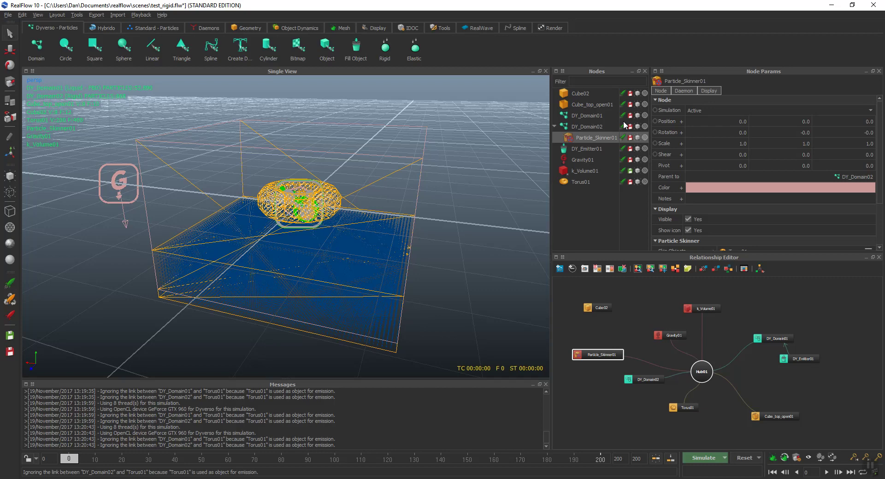
# Select DY_Domain01 and start a fresh simulation from frame 0.
pyautogui.click(591, 114)
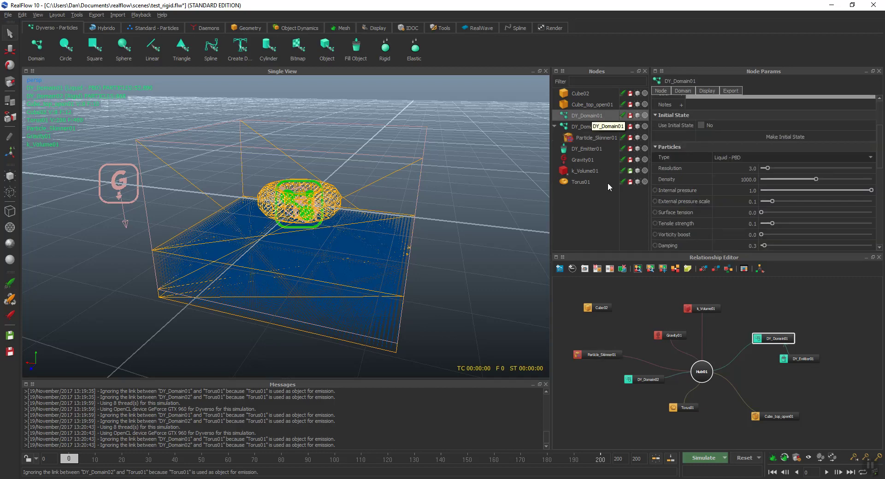
pyautogui.click(710, 457)
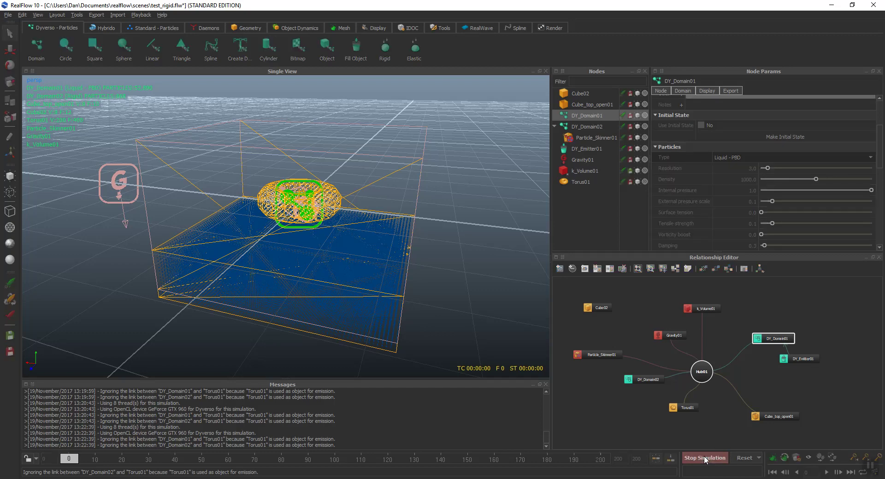